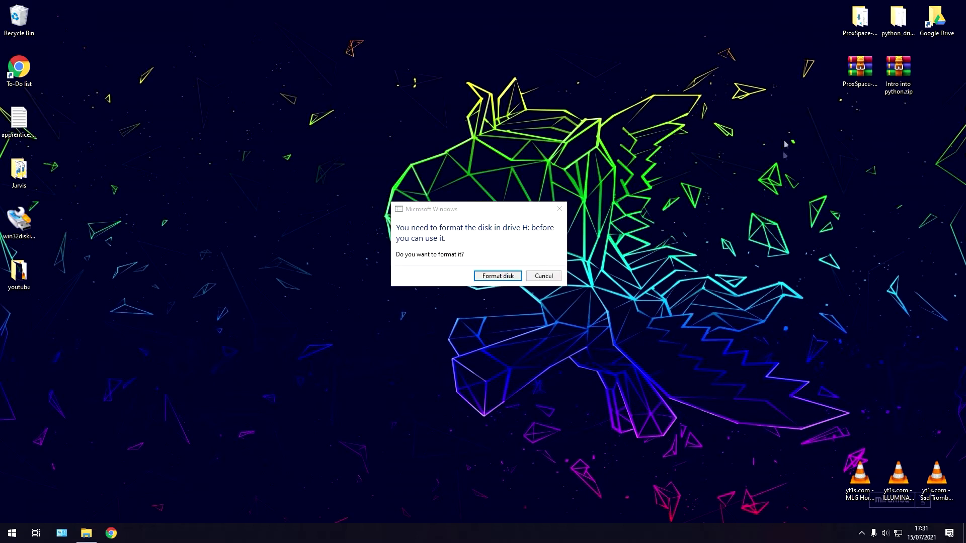
Check whether USB Drive (H:) can be opened in File Explorer, declining to format it, and minimise the window
left_click(555, 277)
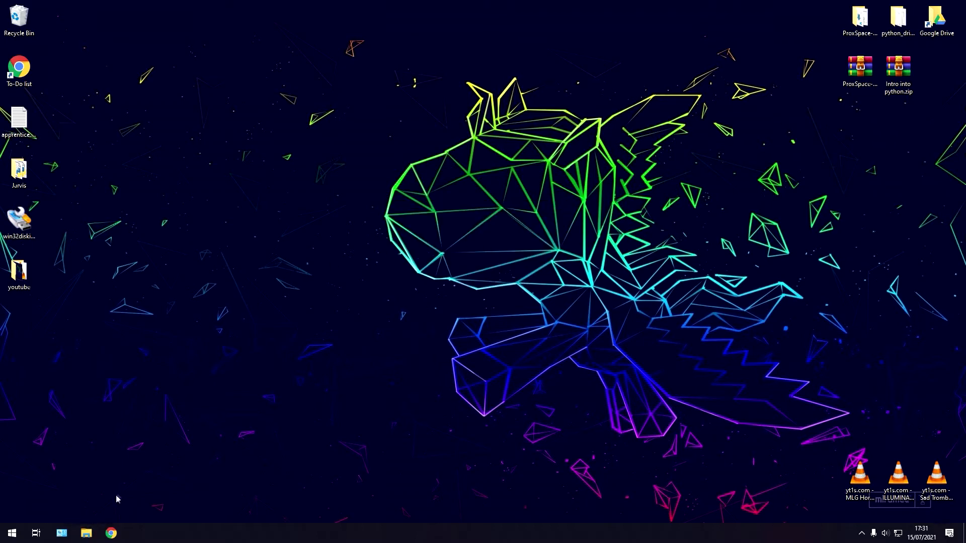
left_click(88, 532)
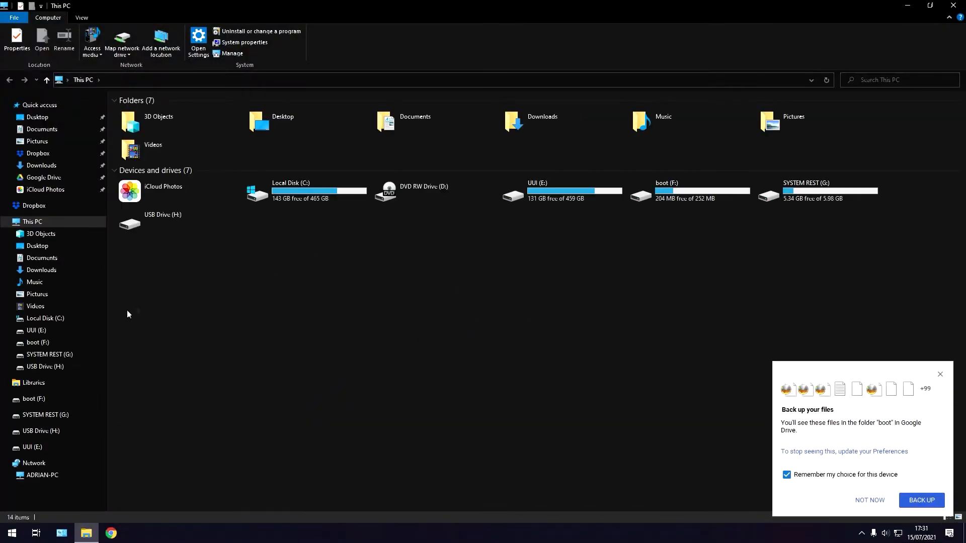
left_click(59, 367)
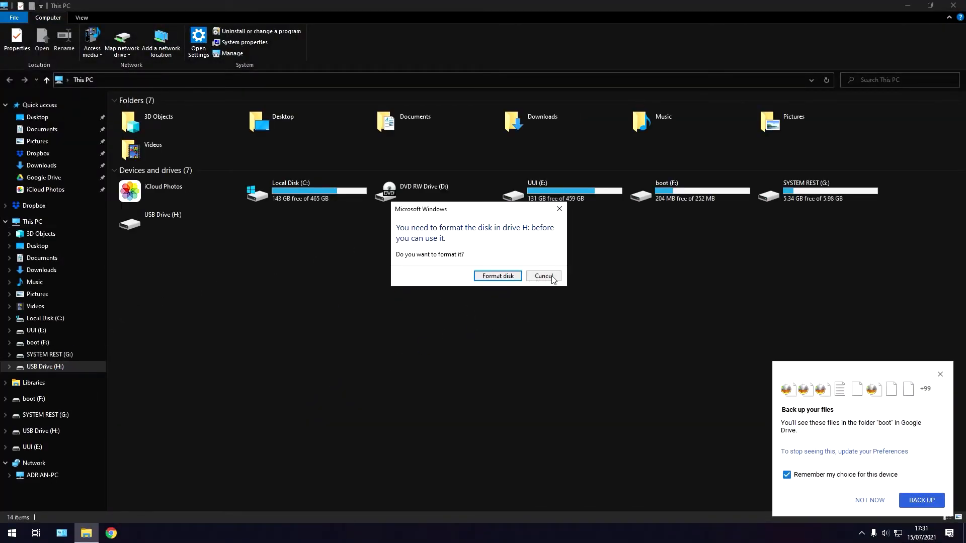
left_click(543, 276)
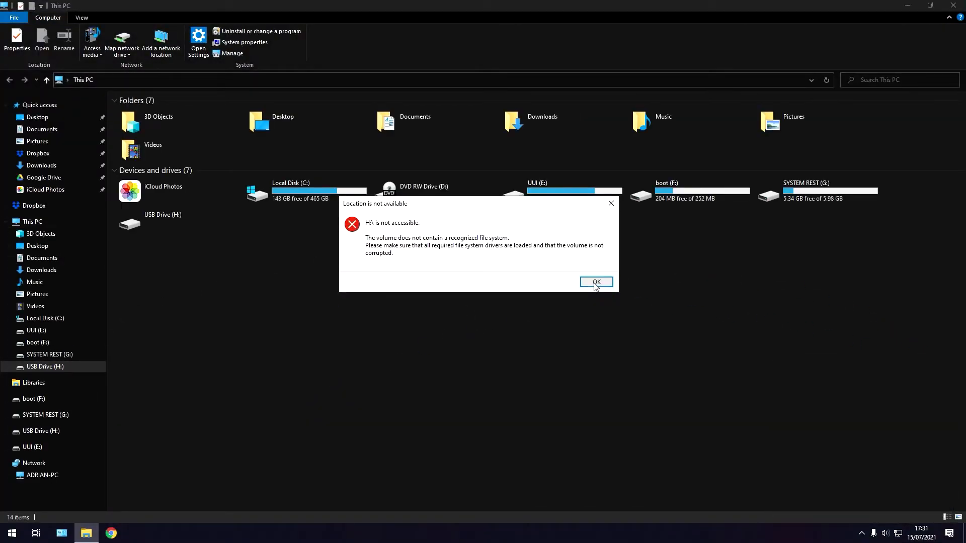
left_click(595, 282)
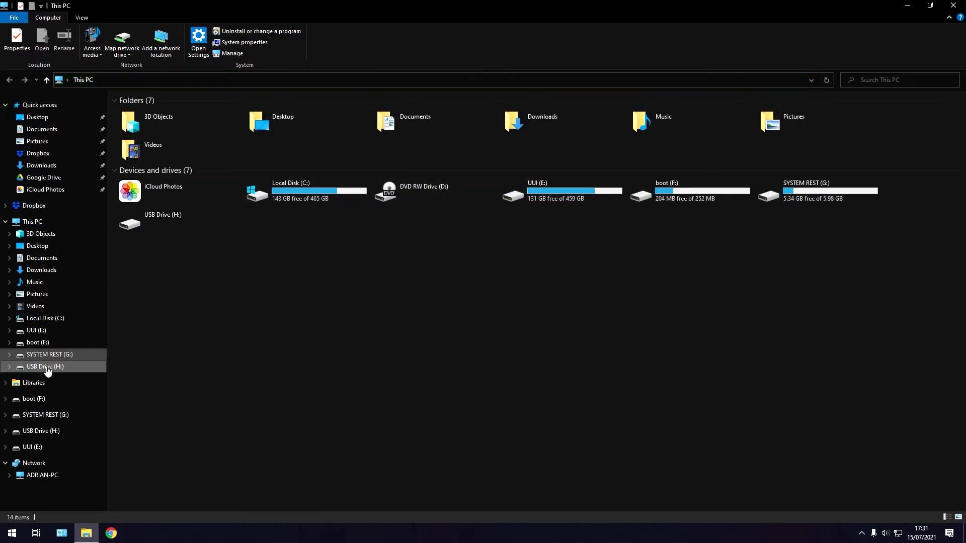
left_click(914, 5)
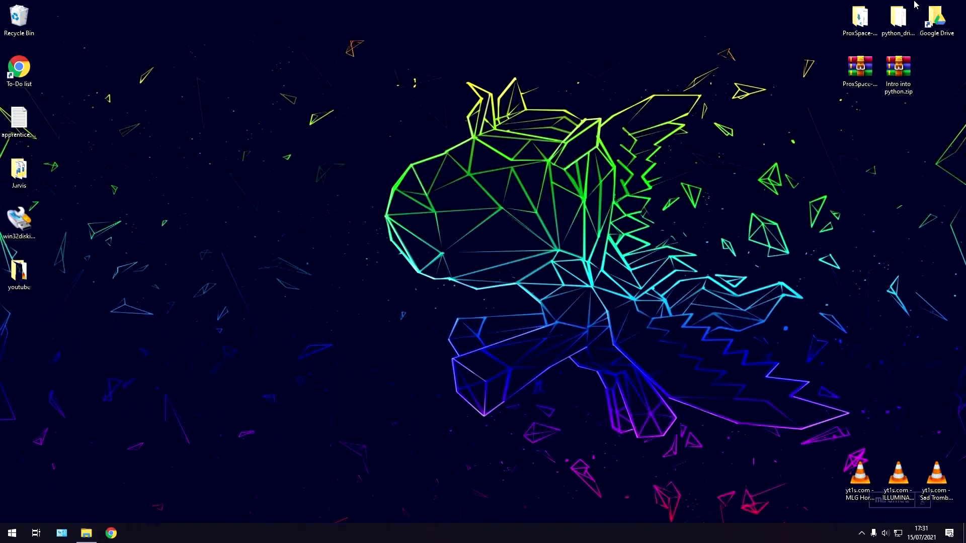
Switch to Chrome, close the restored tabs and search Google for "win32 disk imager"
left_click(113, 535)
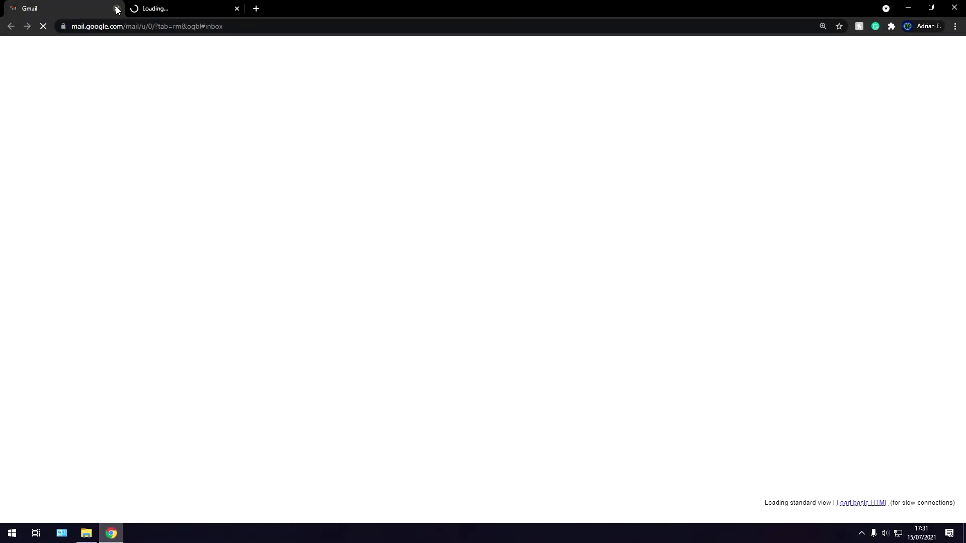
left_click(117, 8)
left_click(135, 9)
left_click(117, 8)
left_click(128, 25)
type("wind")
key("BackSpace")
type("32")
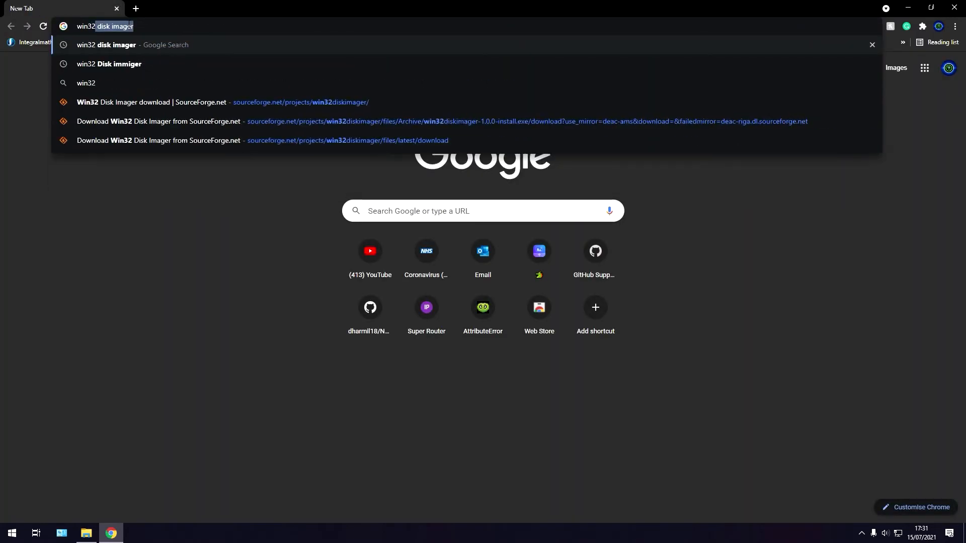
type(" di")
key("Down")
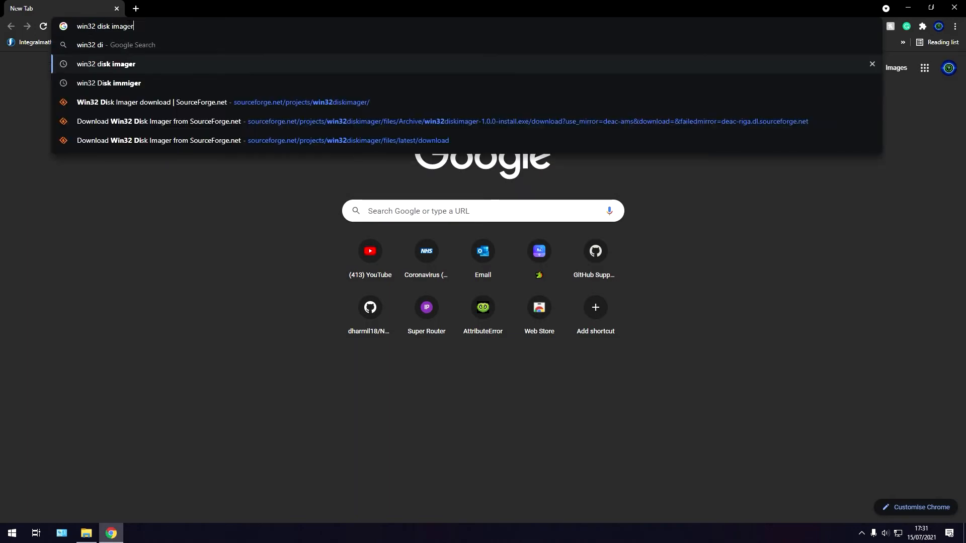
key("Return")
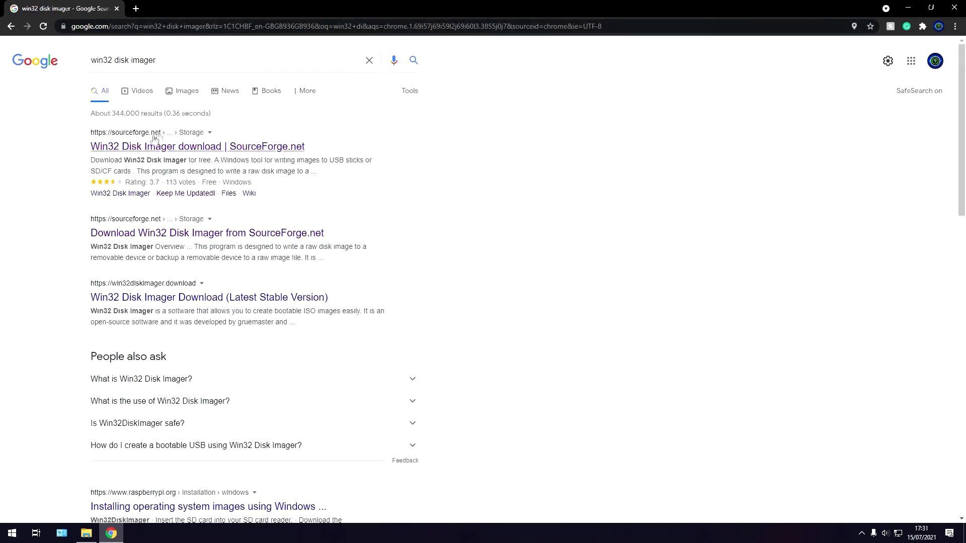
Download the Win32 Disk Imager installer from its SourceForge project page and launch it with administrator permission
left_click(171, 145)
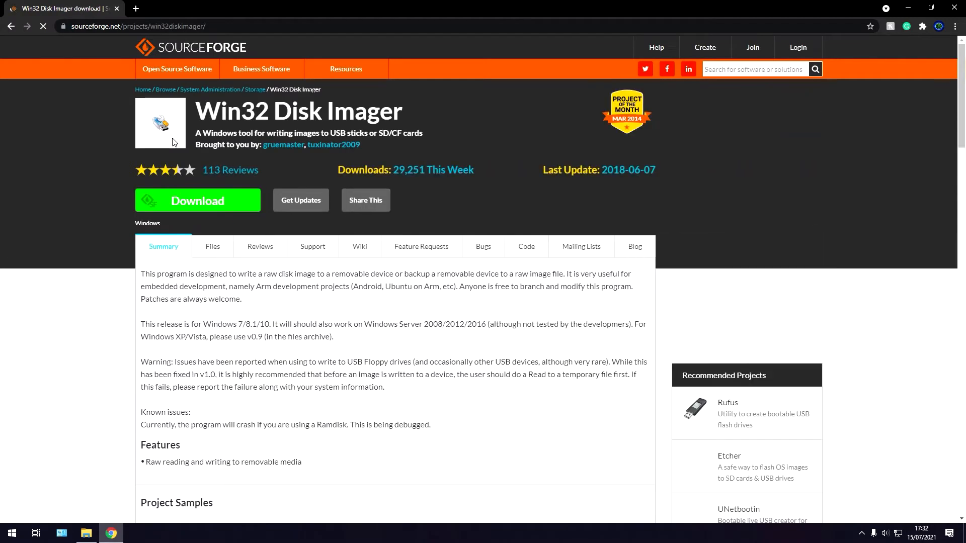
left_click(216, 202)
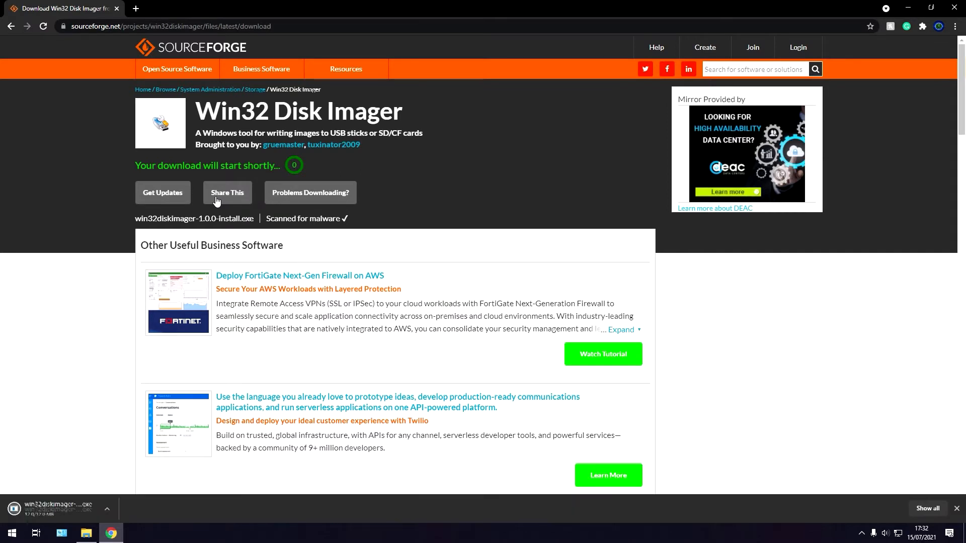
left_click(68, 500)
left_click(515, 277)
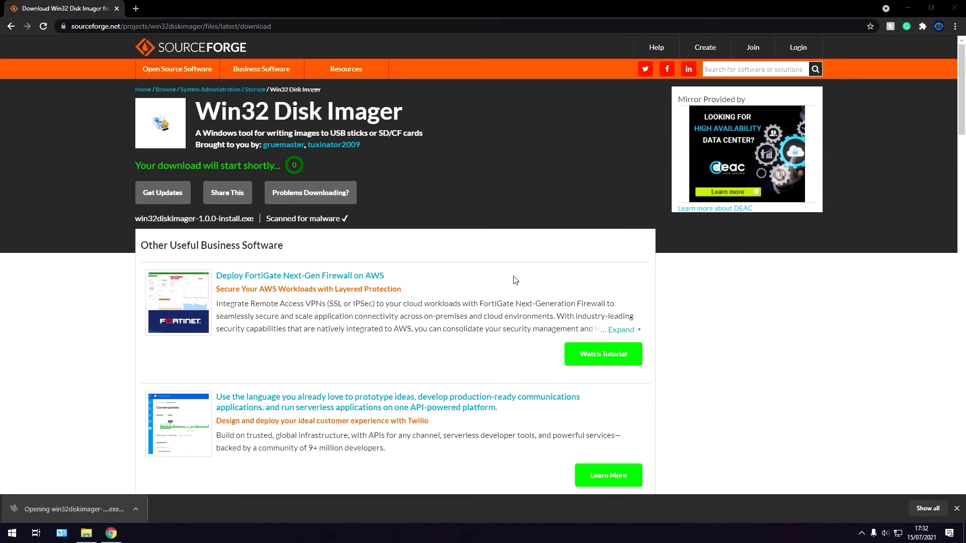
Install Win32DiskImager with the licence accepted and a desktop shortcut, closing the browser and launching the program on finish
left_click(422, 316)
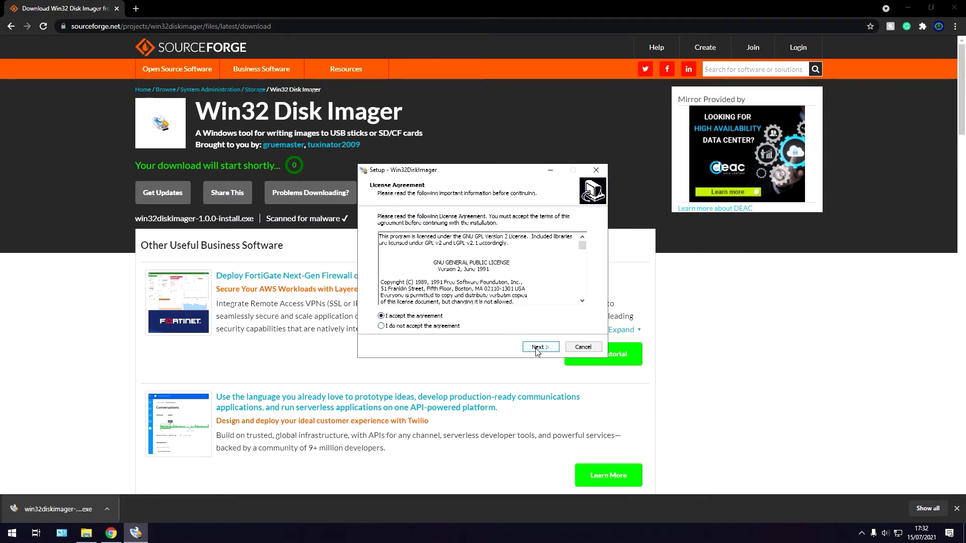
left_click(540, 346)
left_click(503, 351)
left_click(962, 5)
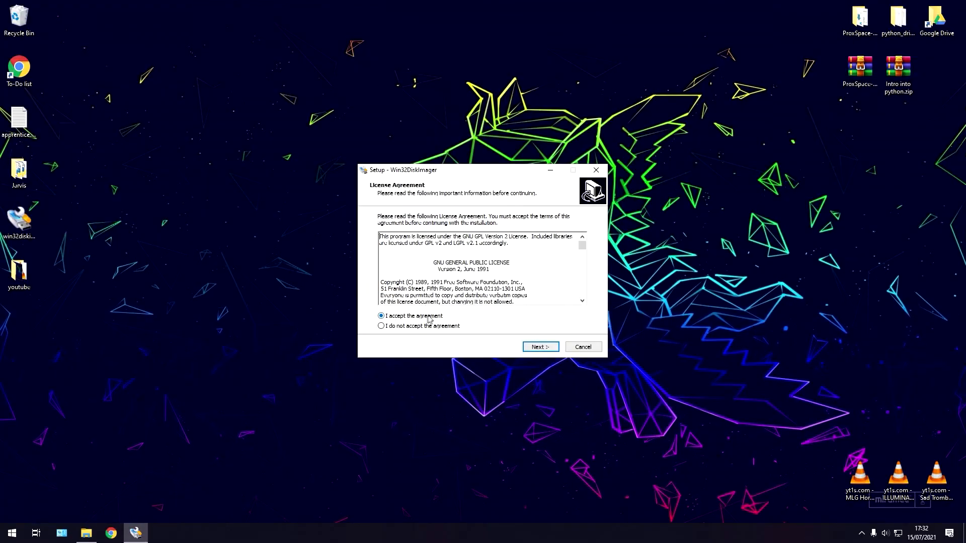
left_click(538, 347)
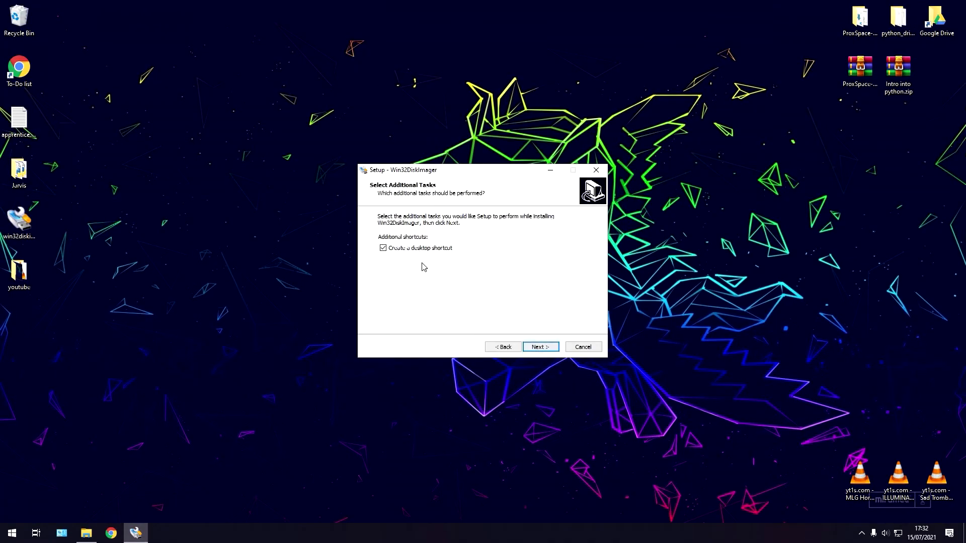
left_click(544, 350)
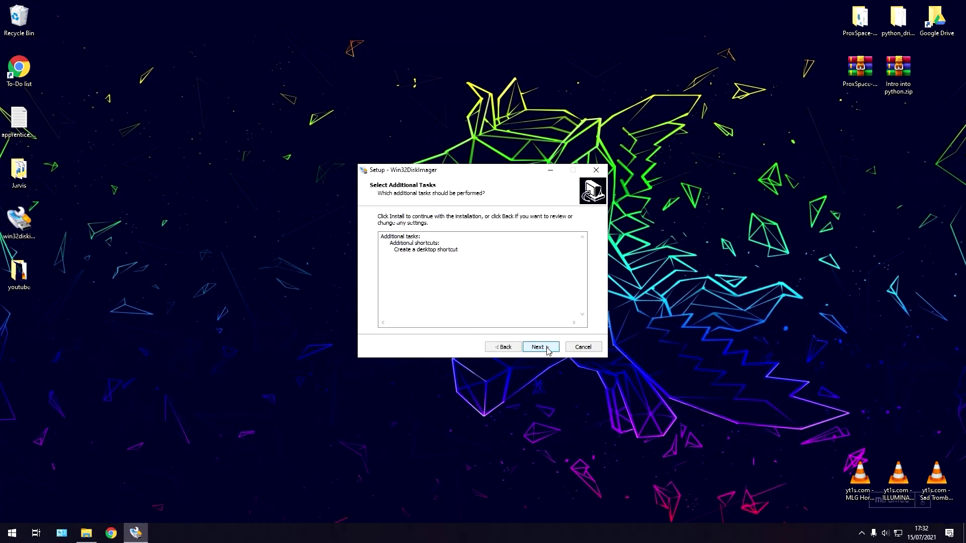
left_click(546, 351)
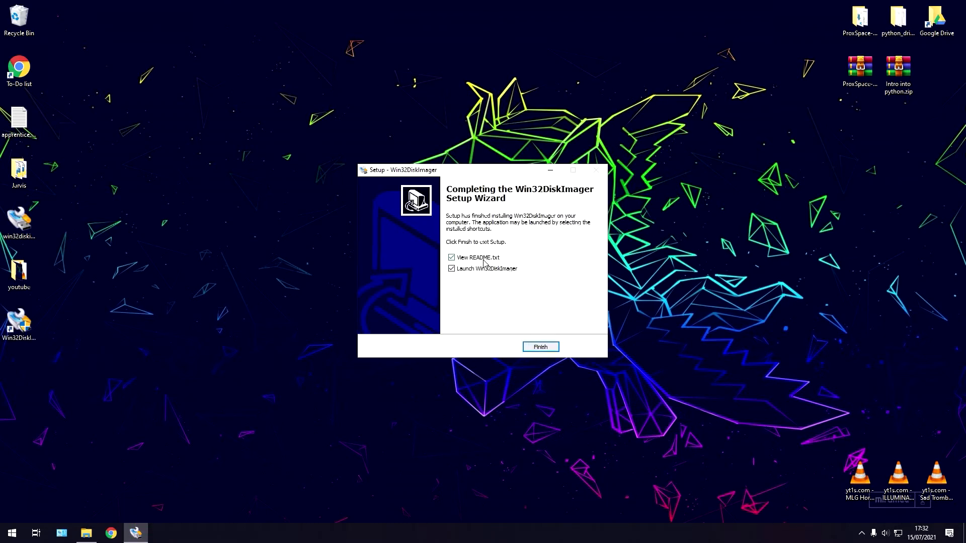
left_click(535, 348)
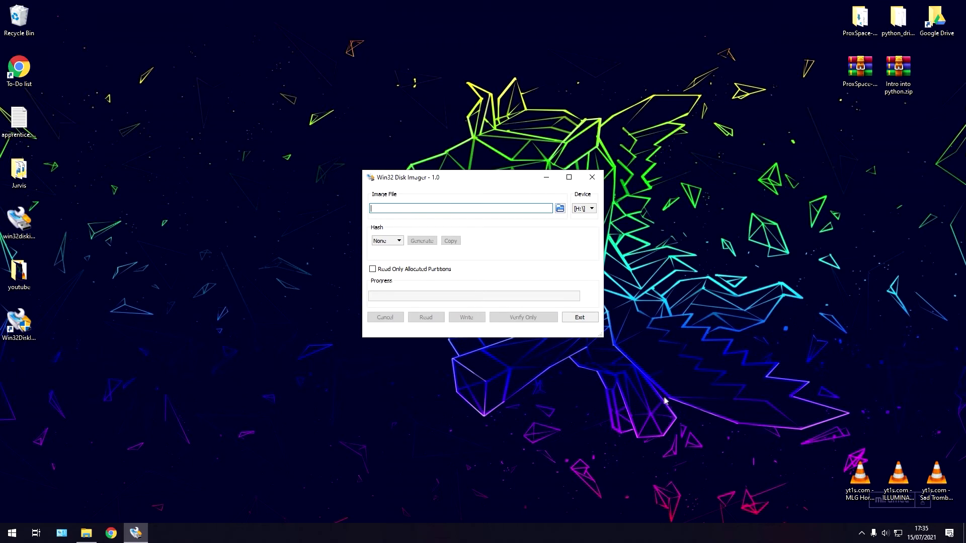
Read device H:\ into a new image file named Jarvis_v1.1.img on the desktop
left_click(588, 211)
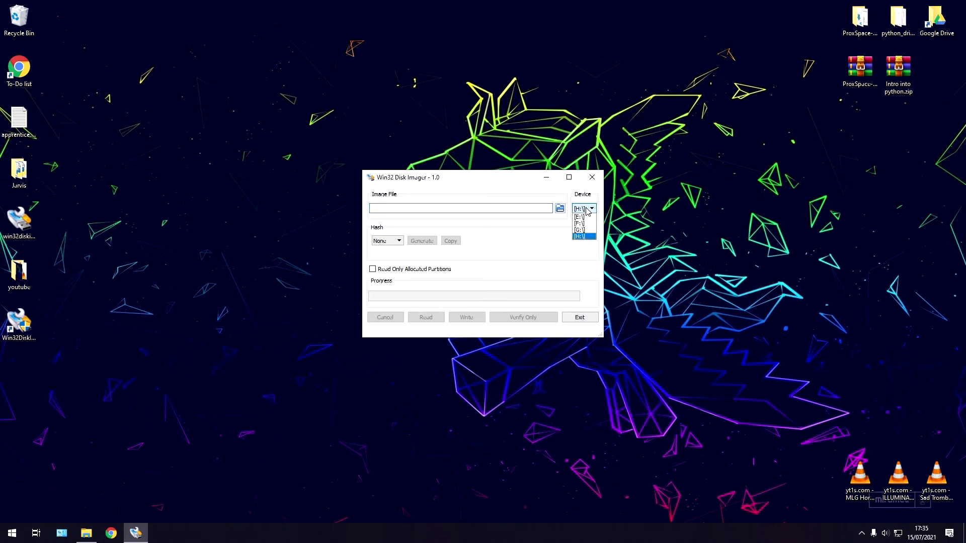
left_click(589, 236)
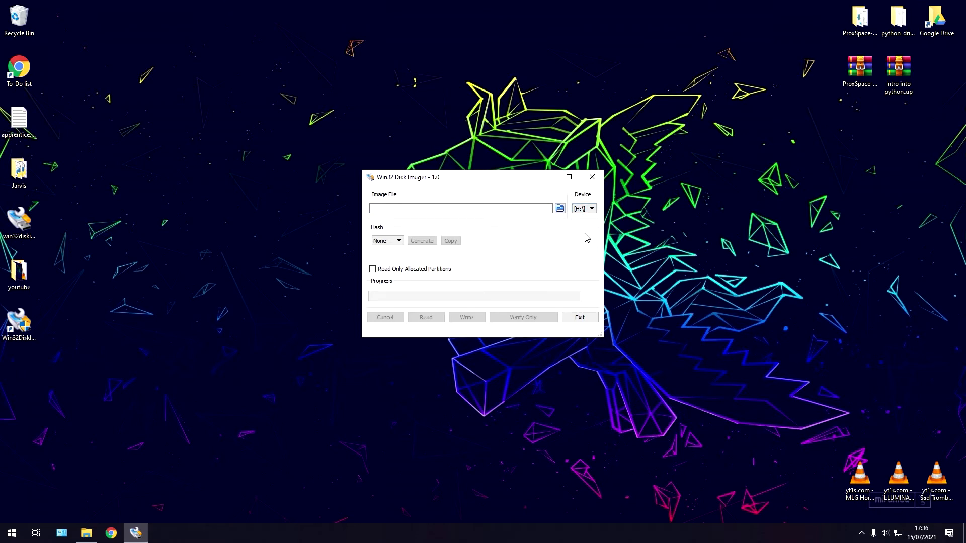
left_click(560, 209)
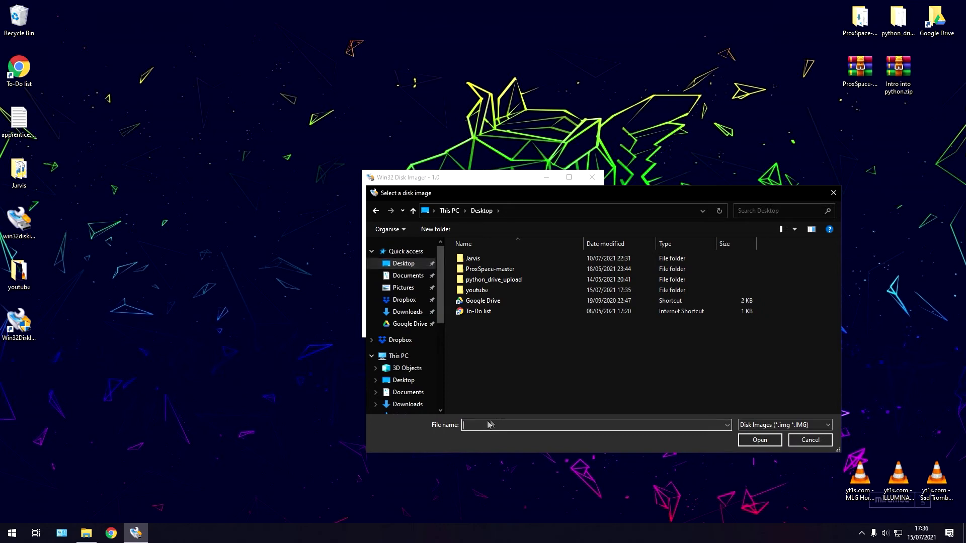
type("Jarvis")
type("_v1.1.img")
left_click(773, 441)
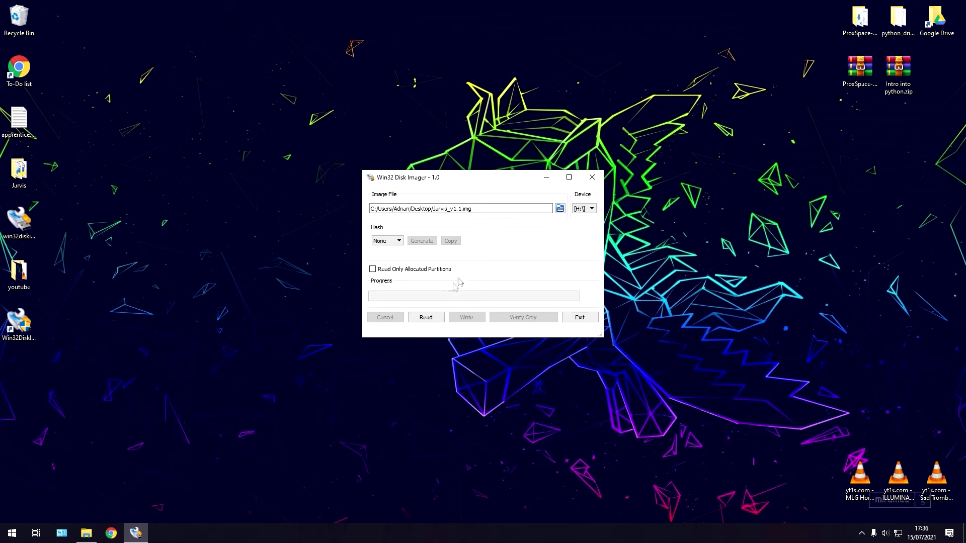
left_click(431, 318)
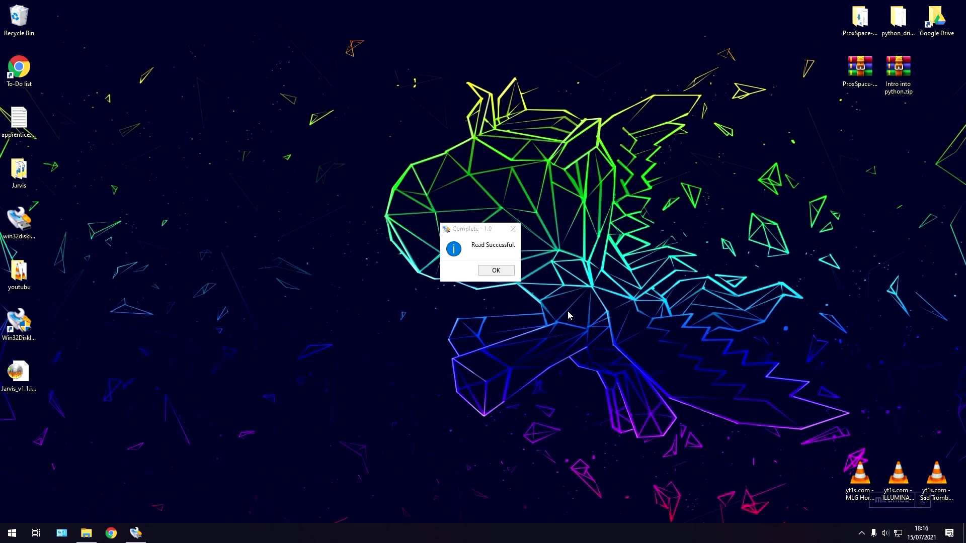
left_click(505, 271)
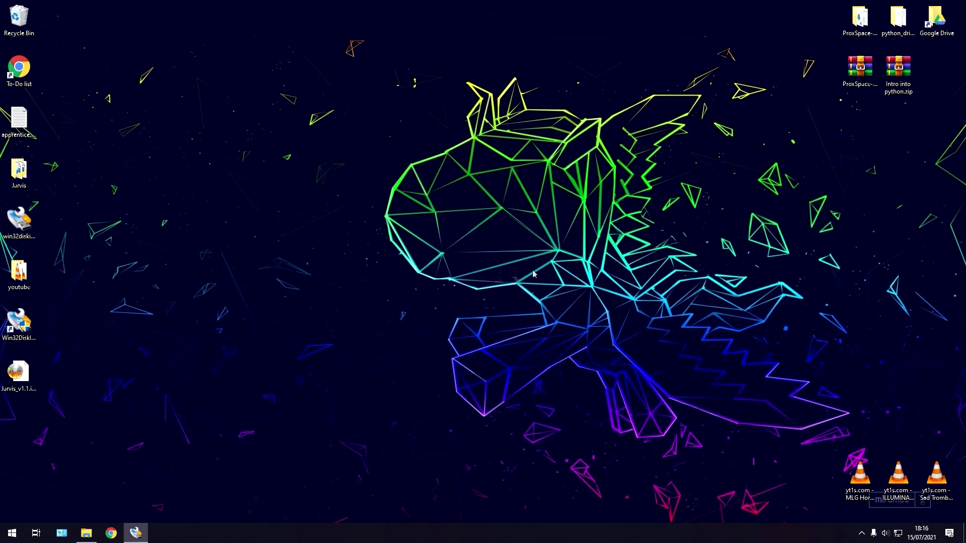
Bring back the Win32 Disk Imager window and move the Jarvis_v1.1.img icon to an empty area of the desktop
left_click(136, 532)
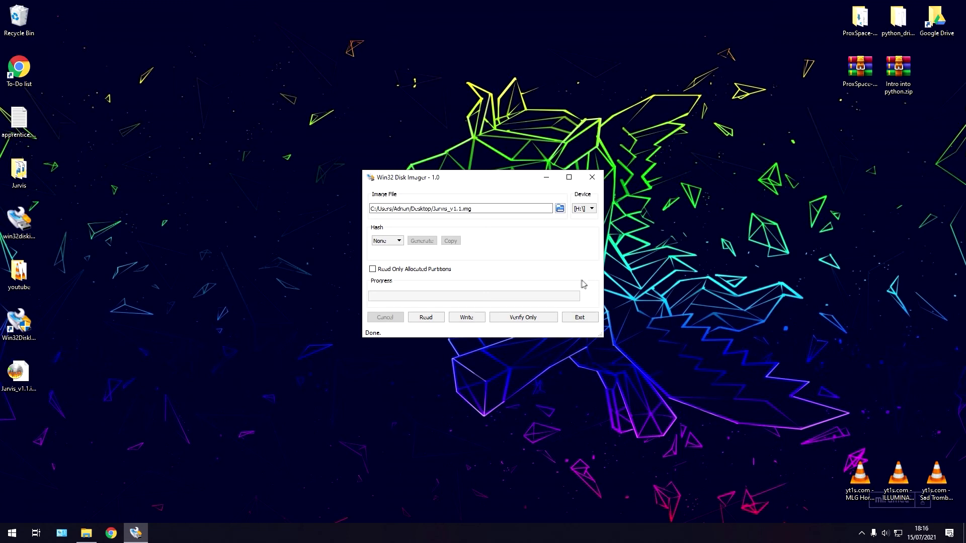
left_click_drag(29, 384, 182, 386)
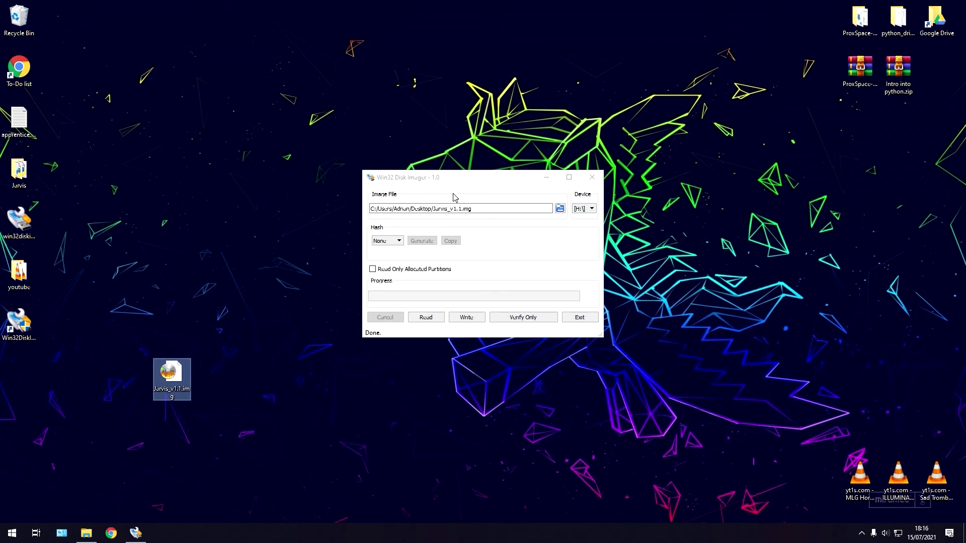
Select Jarvis_v1.1.img from the desktop as the image file with device H:\ kept, and close Win32 Disk Imager without writing
left_click(588, 209)
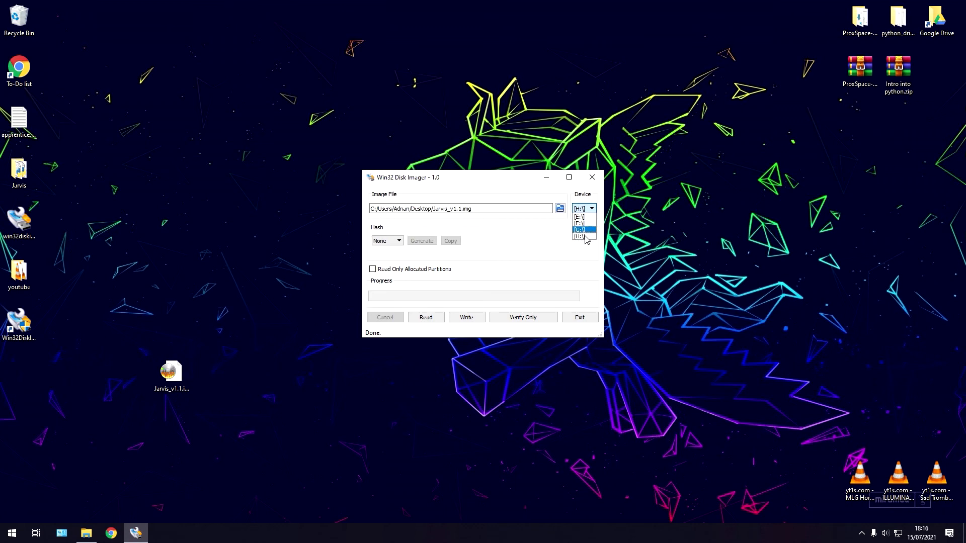
left_click(553, 243)
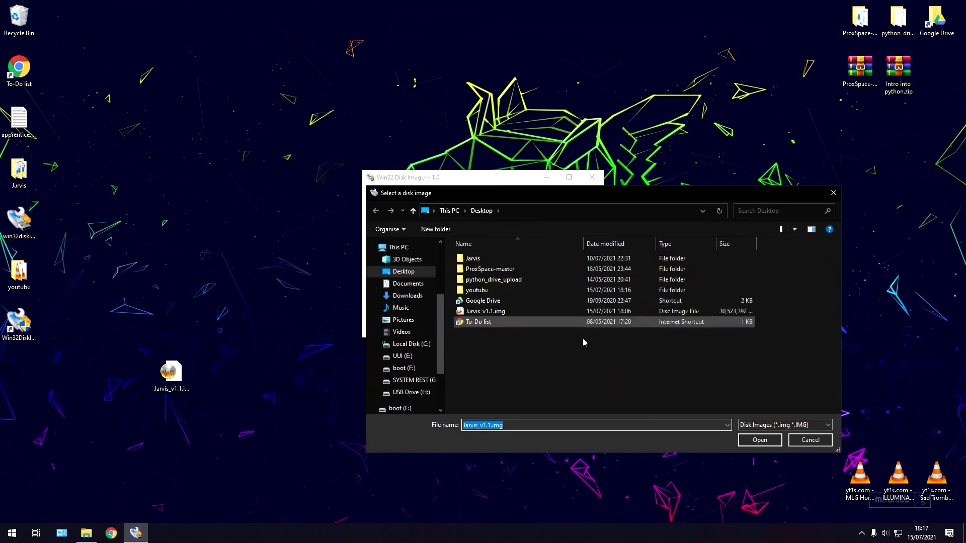
left_click(509, 314)
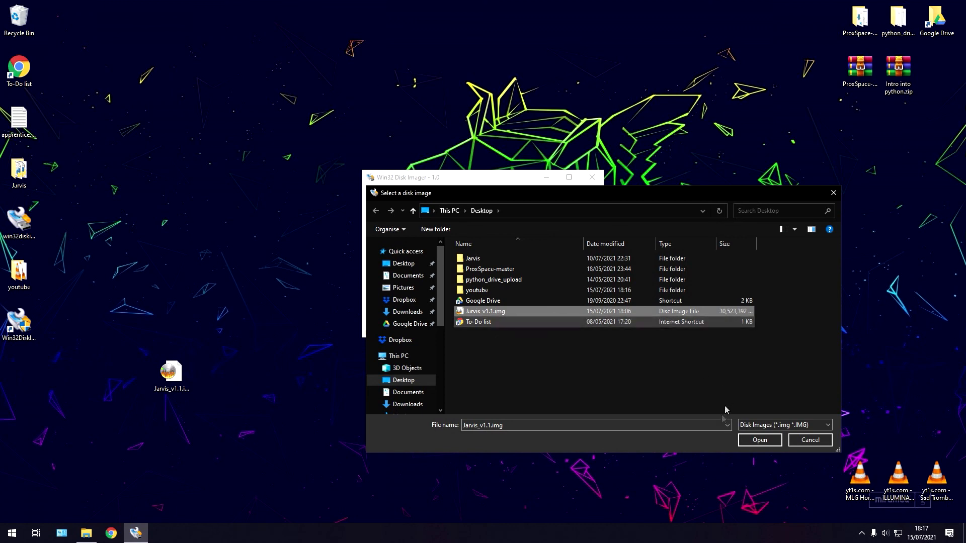
left_click(780, 440)
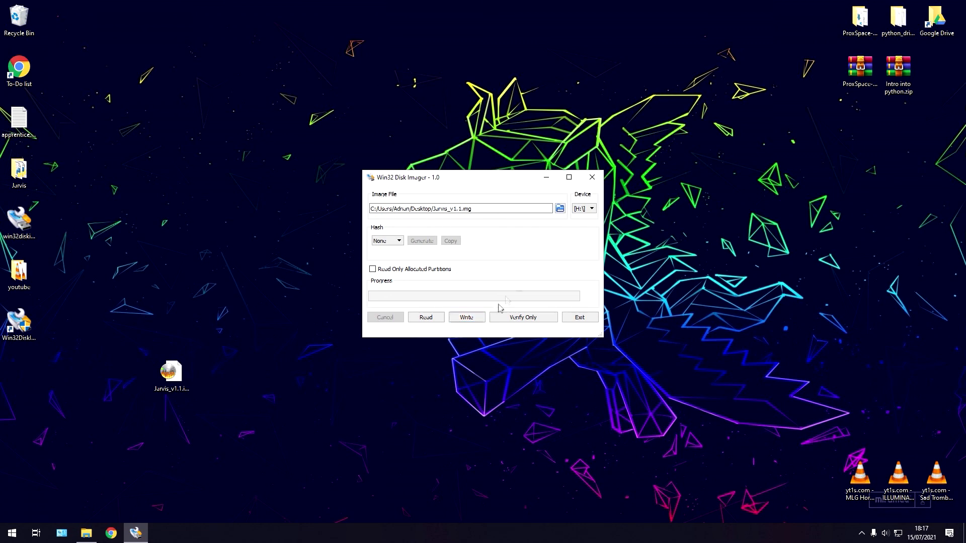
left_click(592, 177)
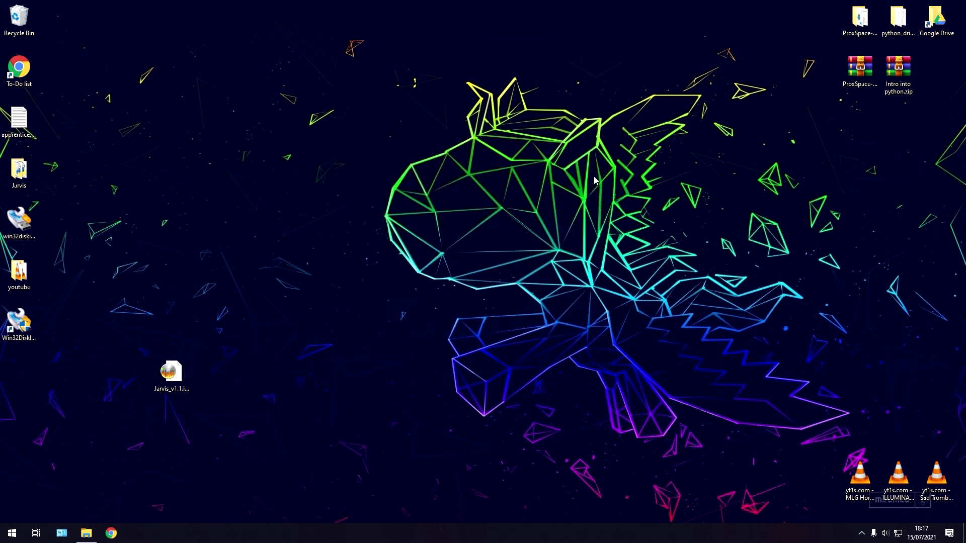